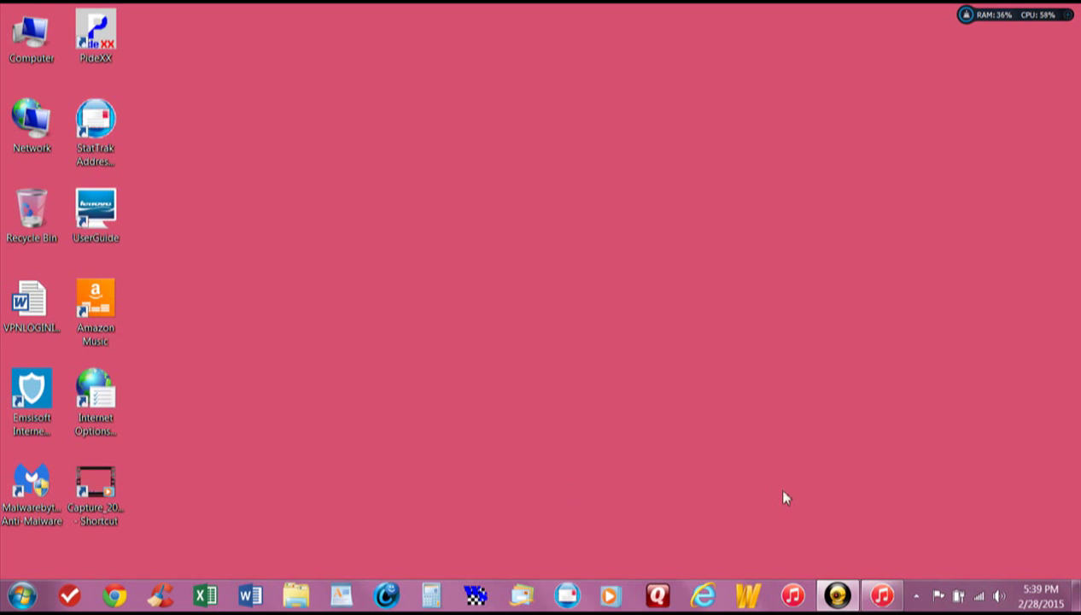
# Open Emsisoft from the hidden tray icons and show the Surf Protection Log of blocked connections
pyautogui.click(915, 595)
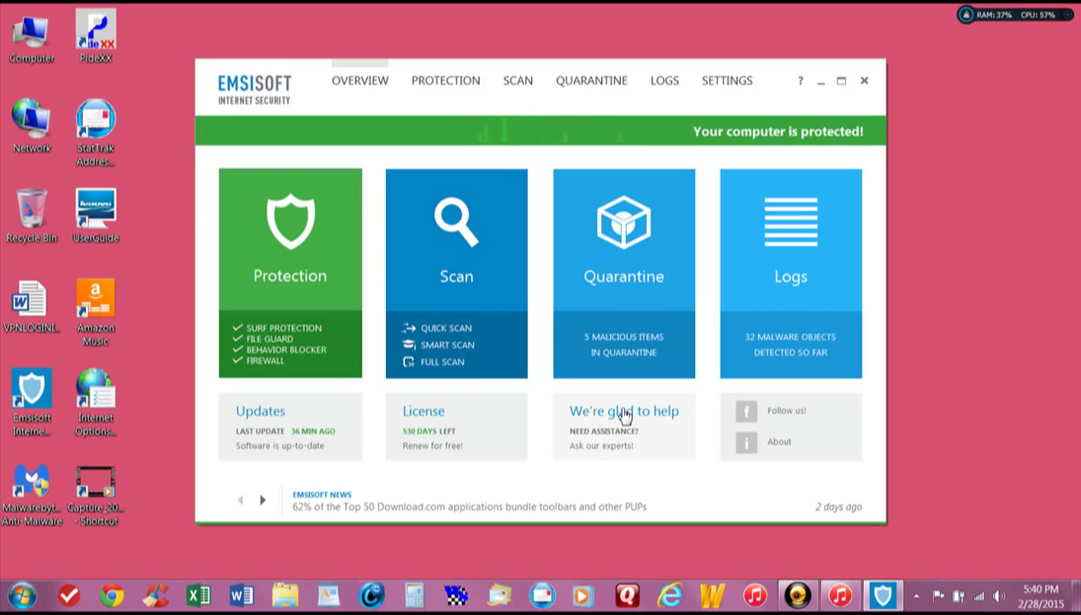
pyautogui.click(666, 82)
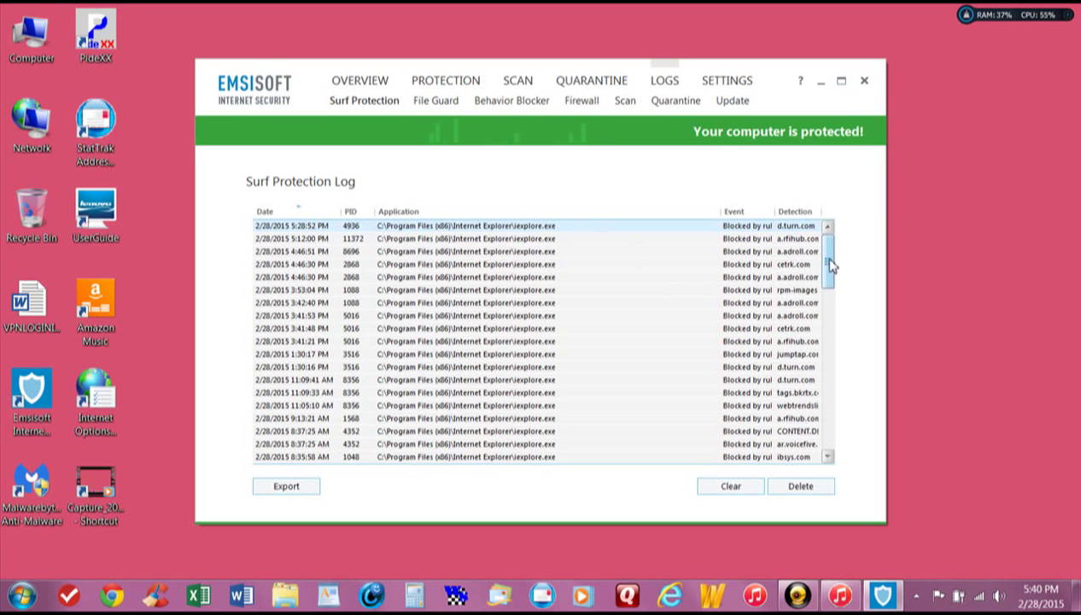
pyautogui.moveTo(831, 265); pyautogui.dragTo(847, 224)
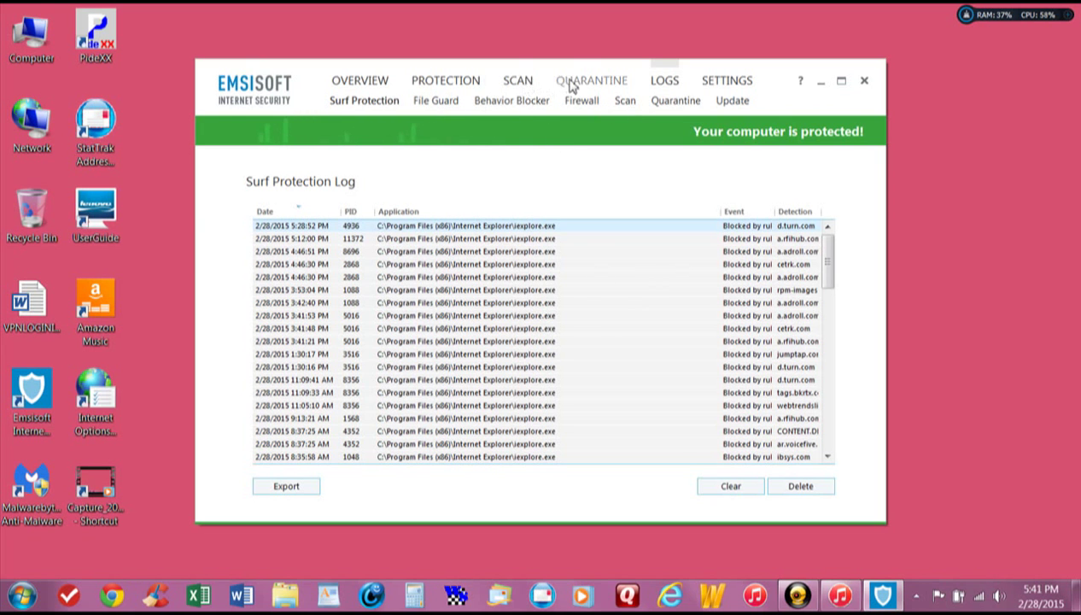
# Browse the scan choices, then the Settings pages for scheduled scans, updates, notifications and permissions
pyautogui.click(518, 85)
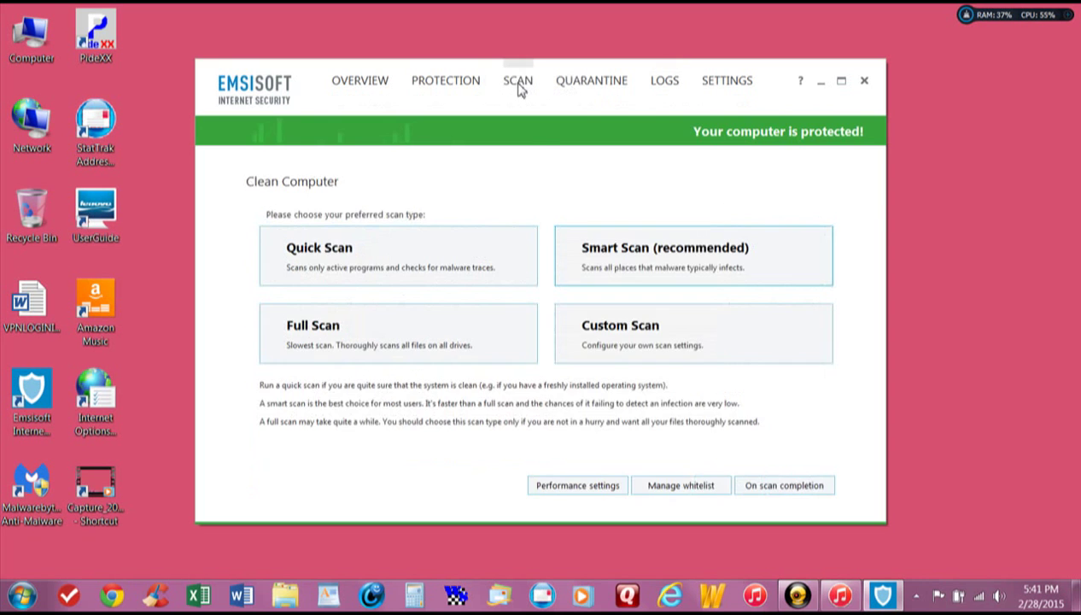
pyautogui.click(448, 83)
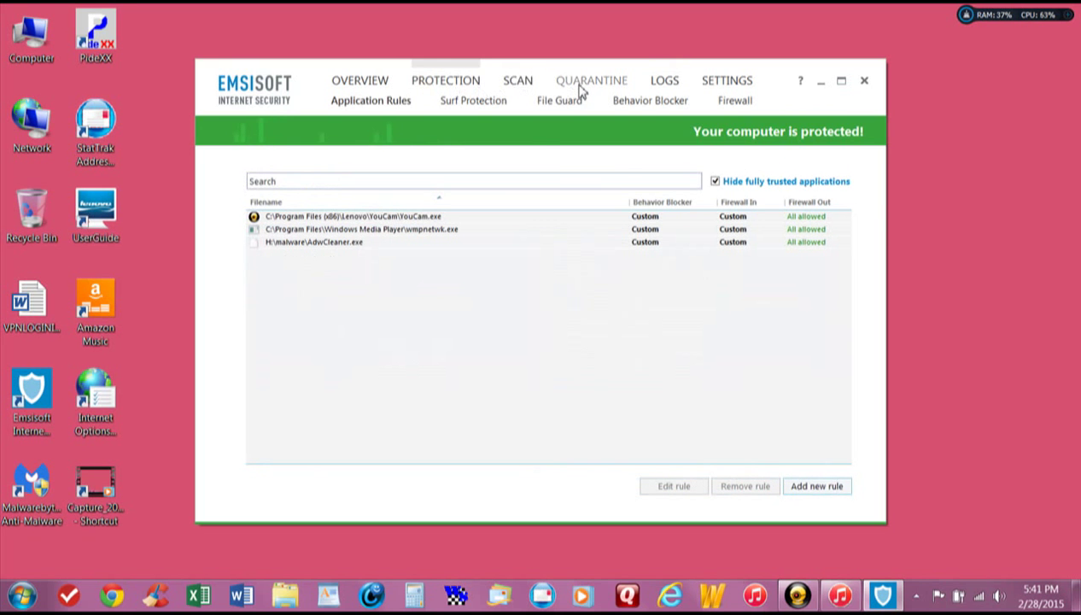
pyautogui.click(720, 81)
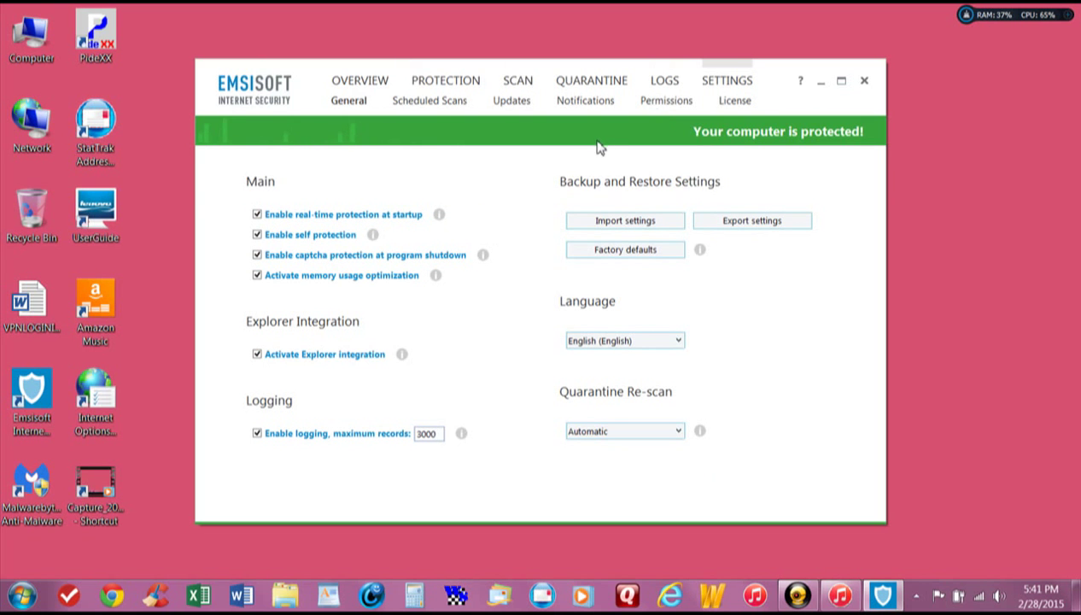
pyautogui.click(449, 101)
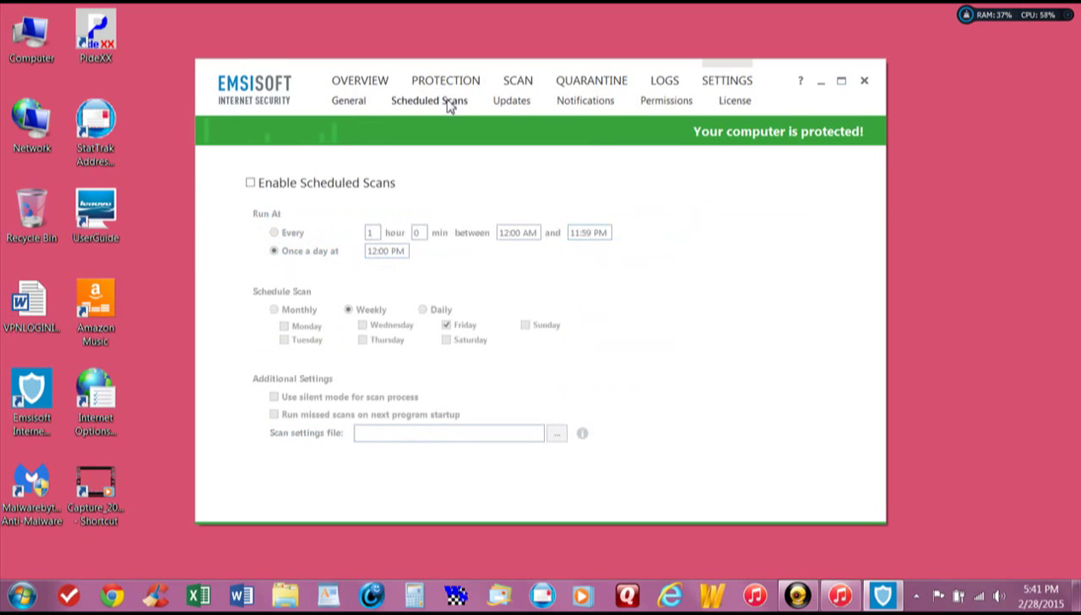
pyautogui.click(527, 105)
pyautogui.click(570, 109)
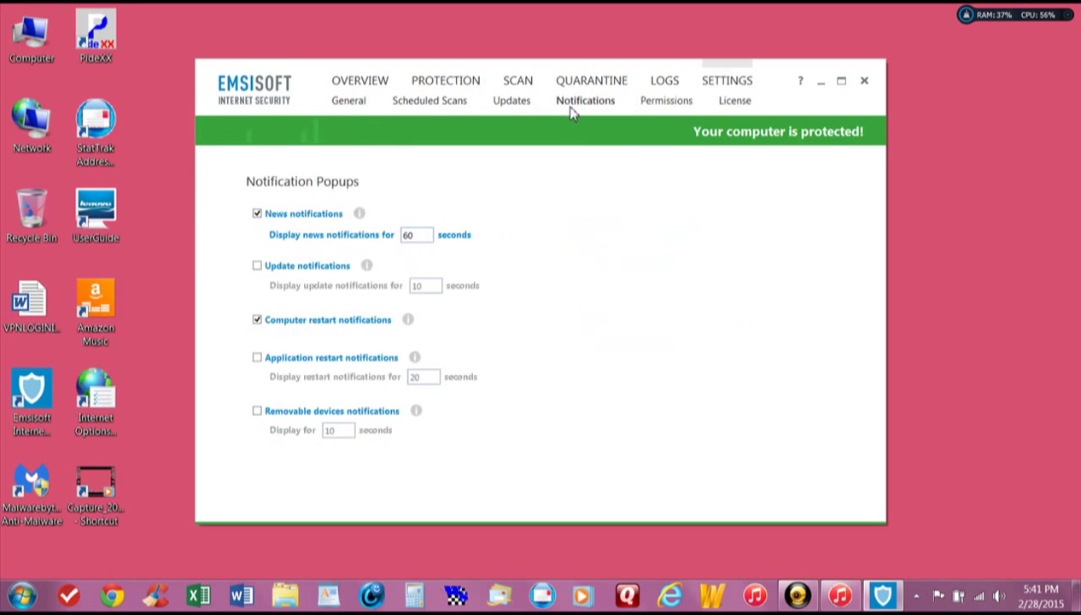
pyautogui.click(659, 103)
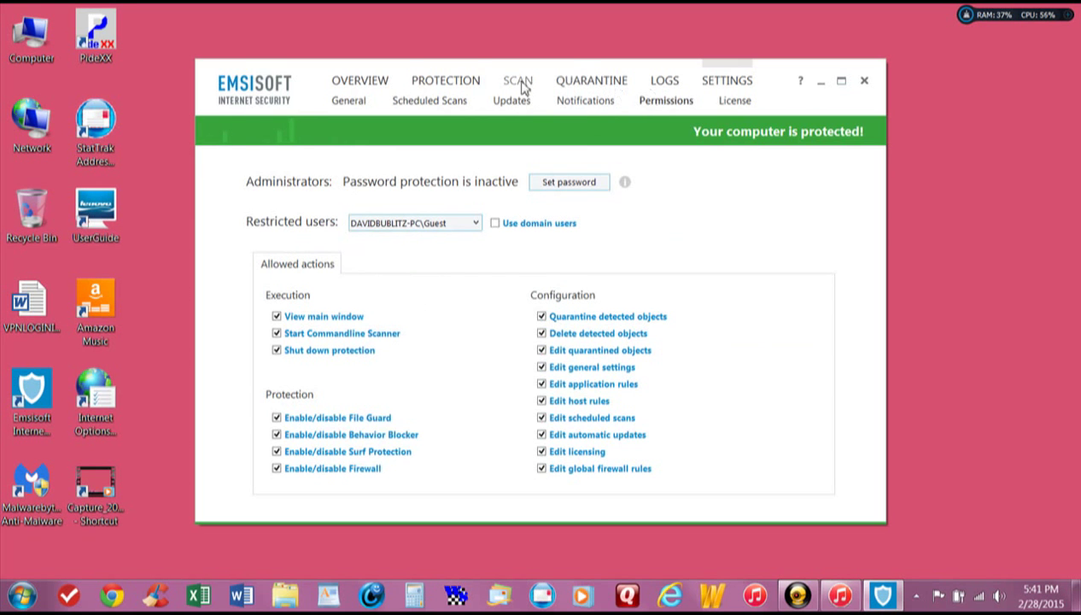
# Revisit Protection, Scan, Quarantine, Logs, Settings and Overview, ending on the Application Rules list
pyautogui.click(444, 83)
pyautogui.click(517, 83)
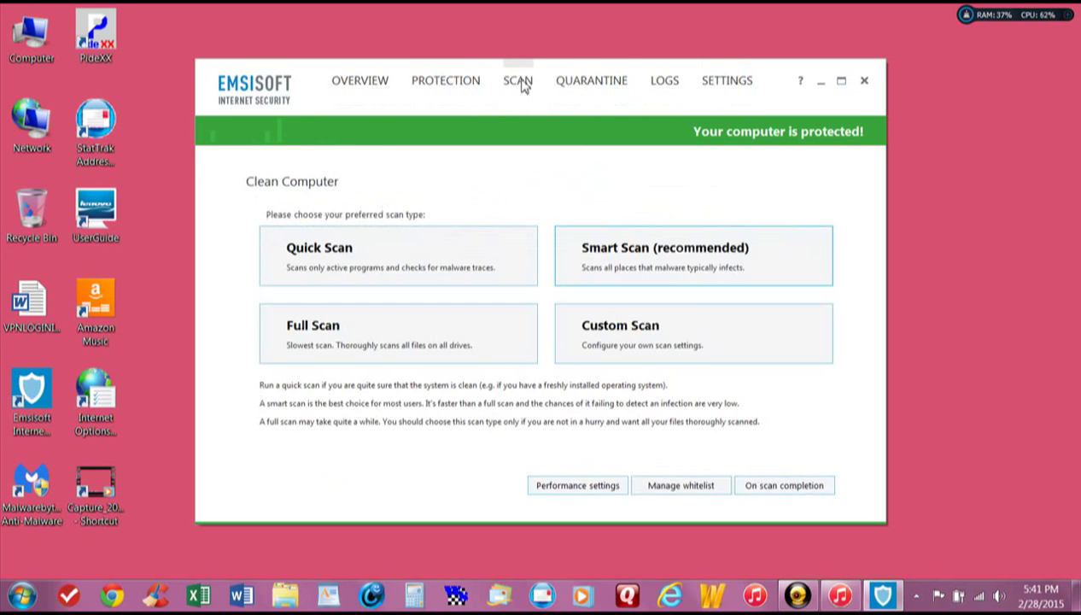
pyautogui.click(570, 85)
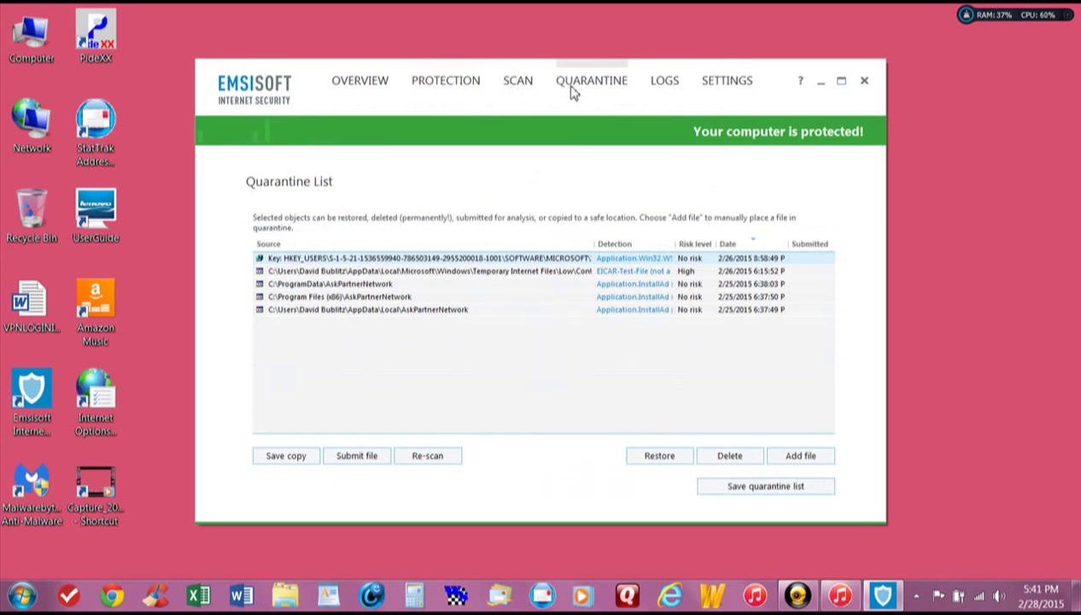
pyautogui.click(668, 85)
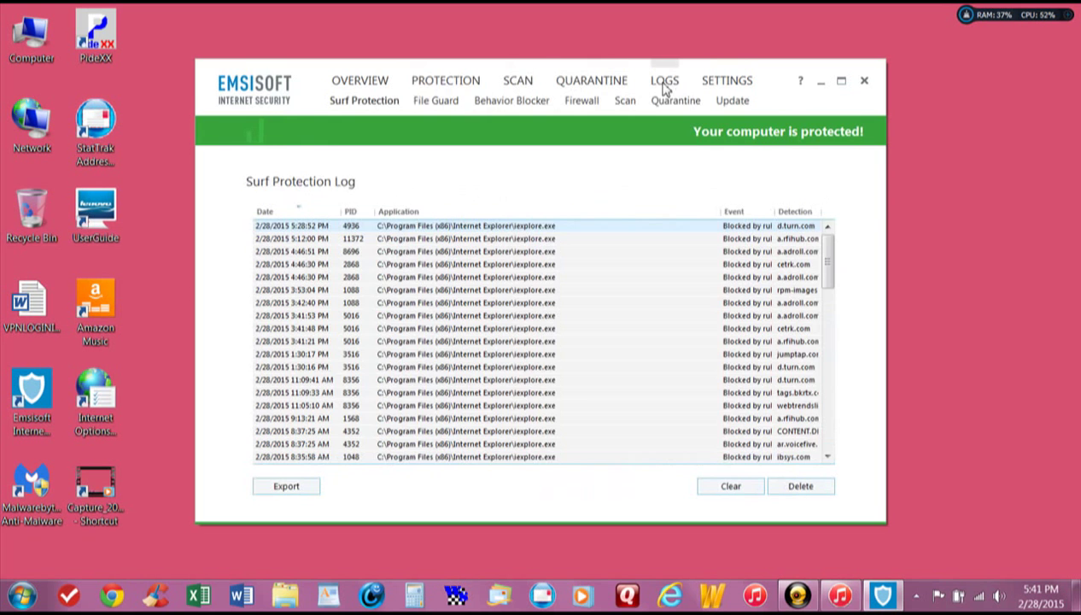
pyautogui.click(720, 83)
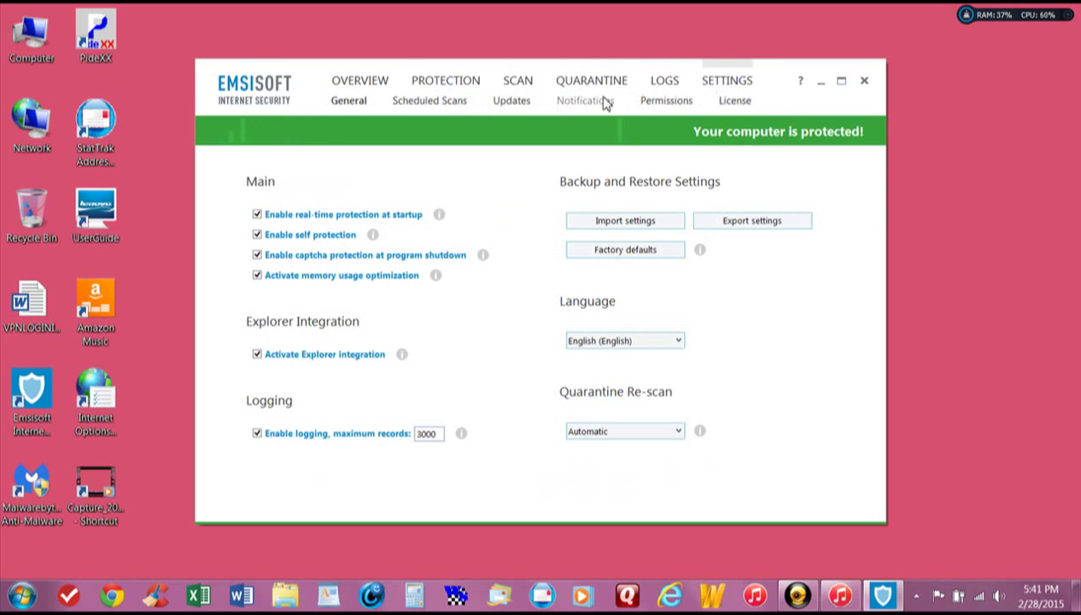
pyautogui.click(363, 82)
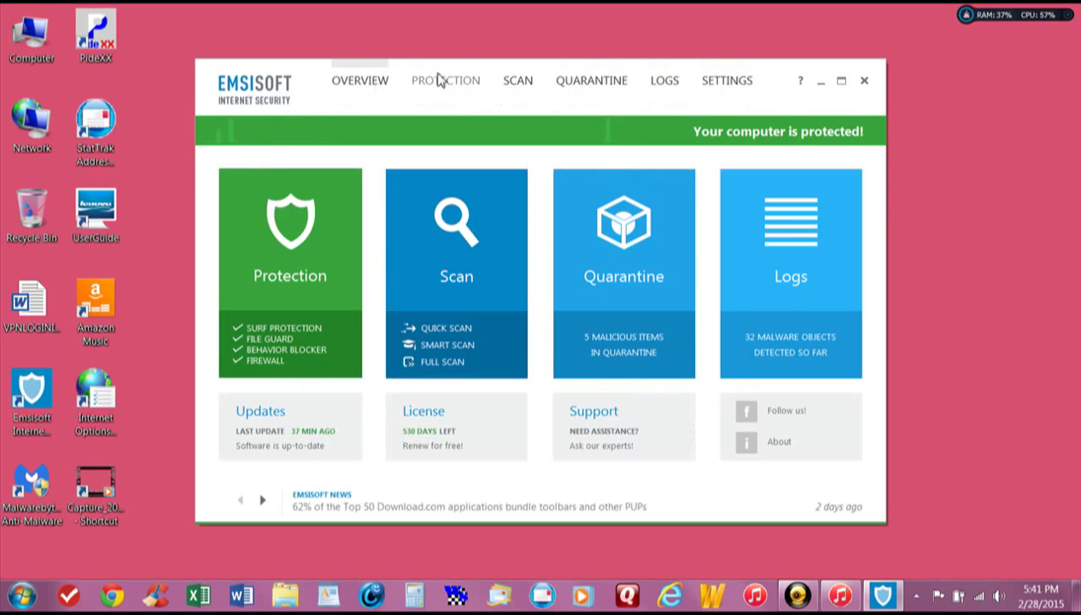
pyautogui.click(438, 85)
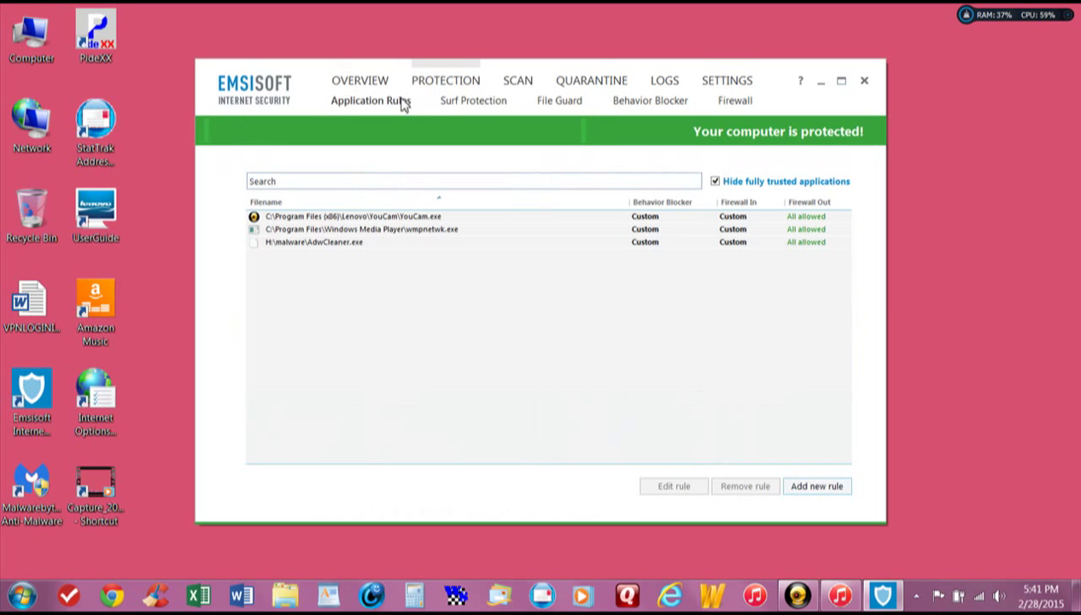
# On the Surf Protection host list, set Malware hosts handling to Block silently
pyautogui.click(461, 104)
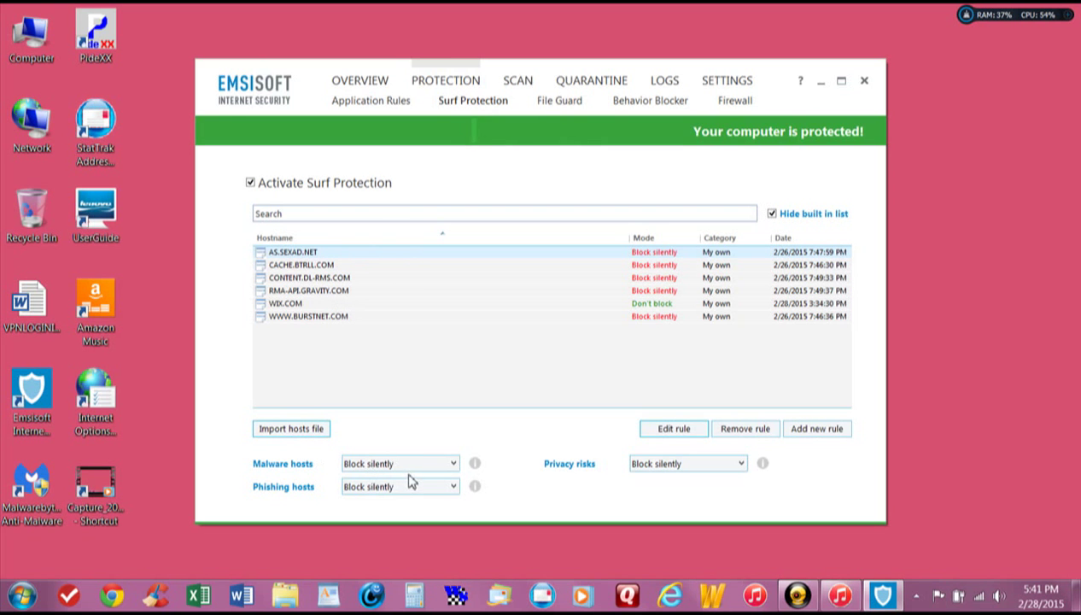
pyautogui.click(452, 463)
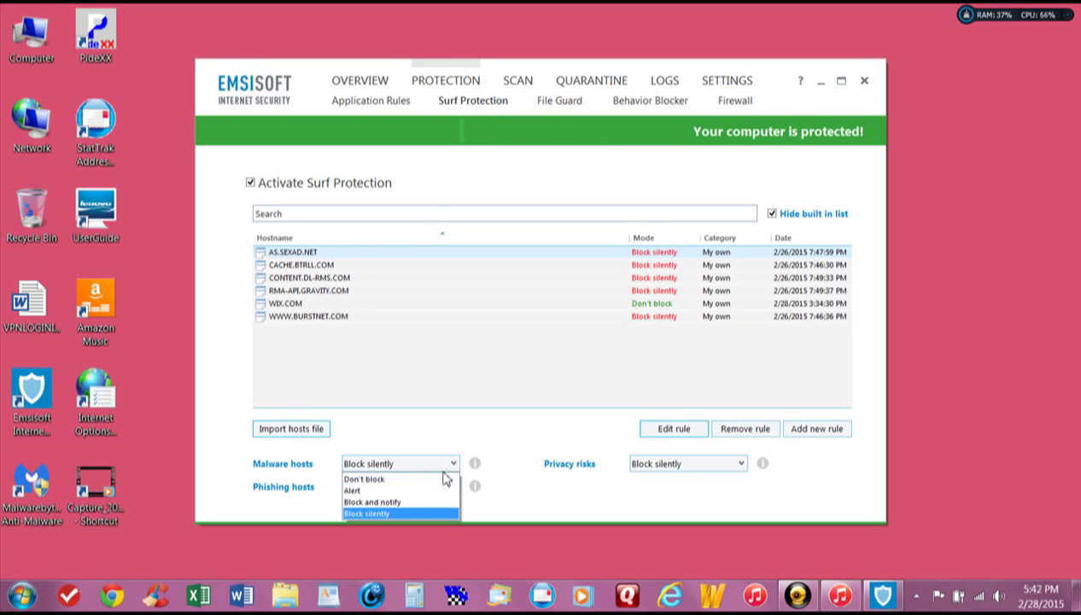
pyautogui.click(415, 513)
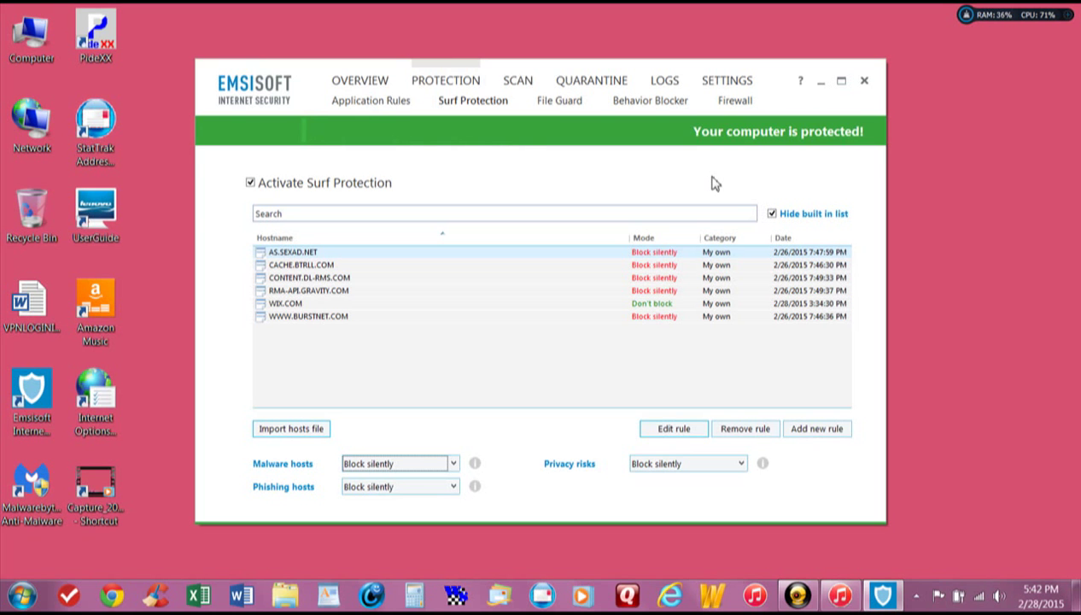
# Look over the Application Rules list, then go back to the Overview dashboard
pyautogui.click(386, 103)
pyautogui.click(361, 83)
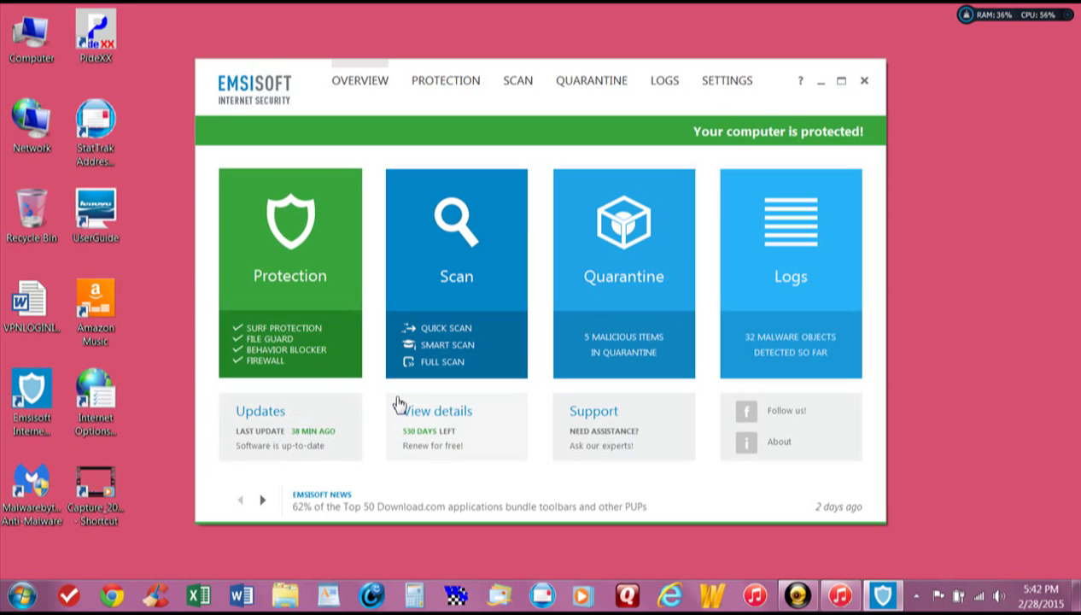
pyautogui.click(317, 498)
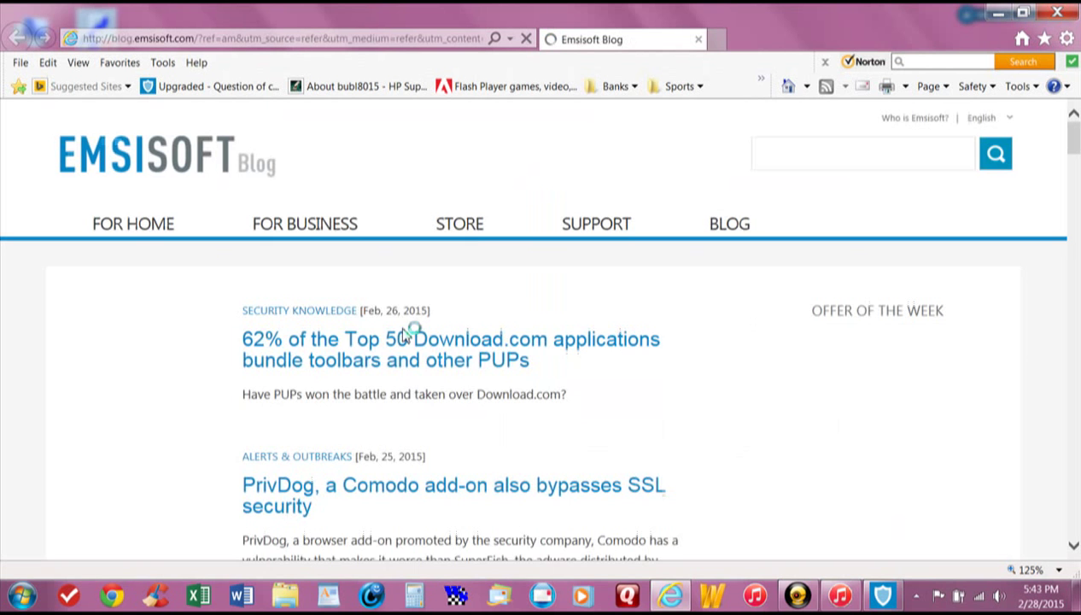
pyautogui.scroll(-2, 546, 316)
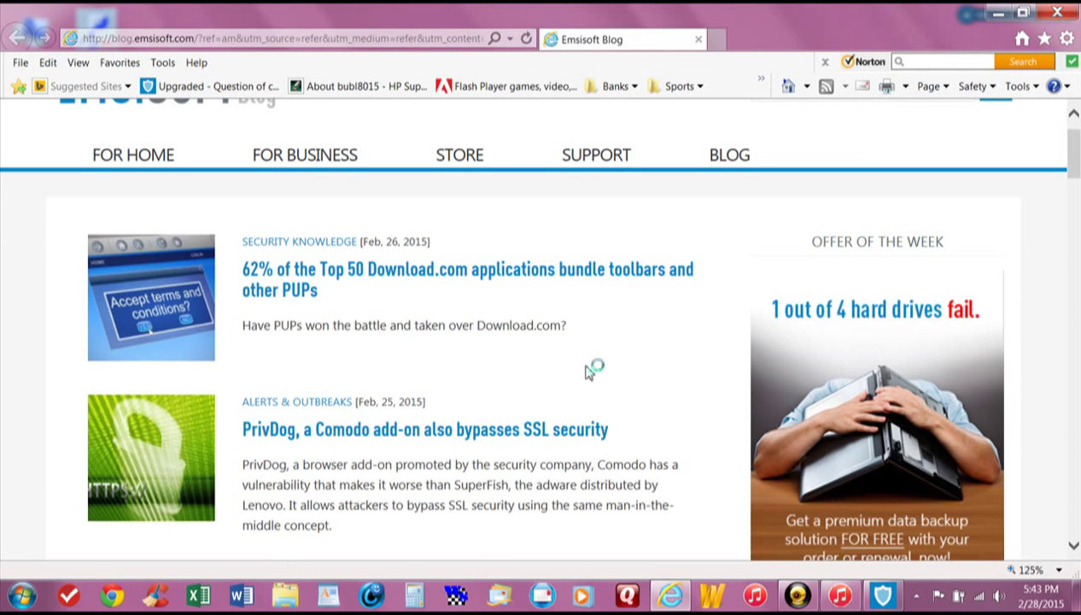
pyautogui.scroll(-5, 589, 369)
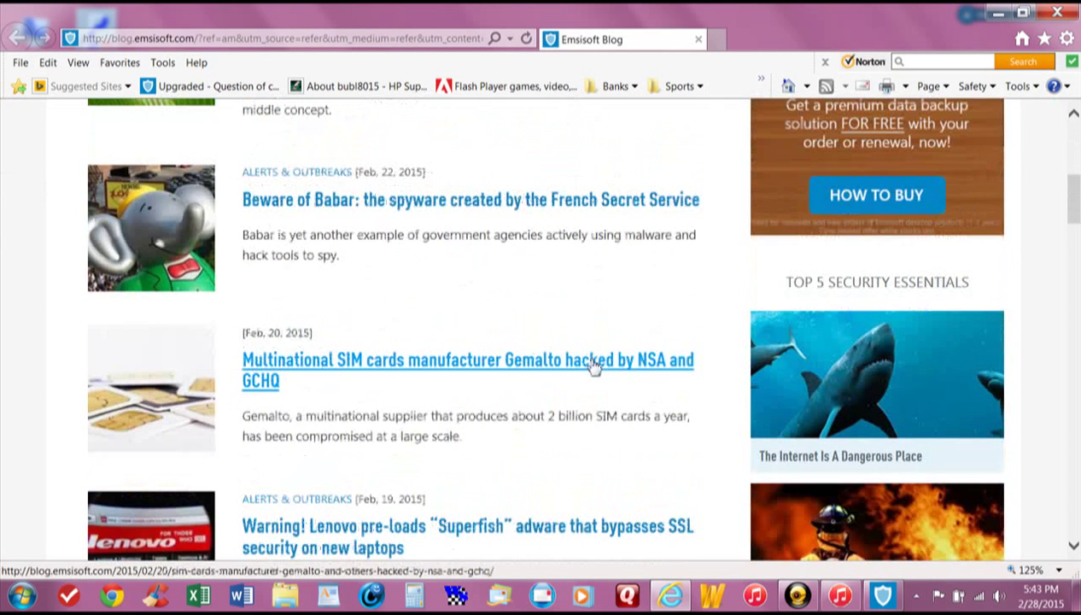
pyautogui.scroll(10, 592, 365)
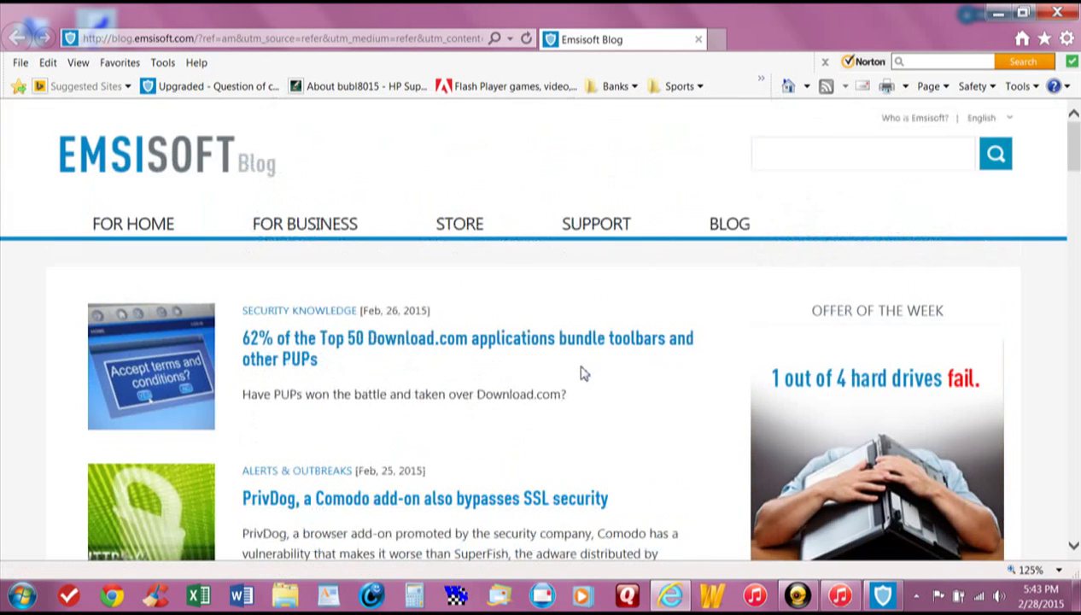
# Close the blog browser window and reveal the hidden notification-area icons
pyautogui.click(1057, 12)
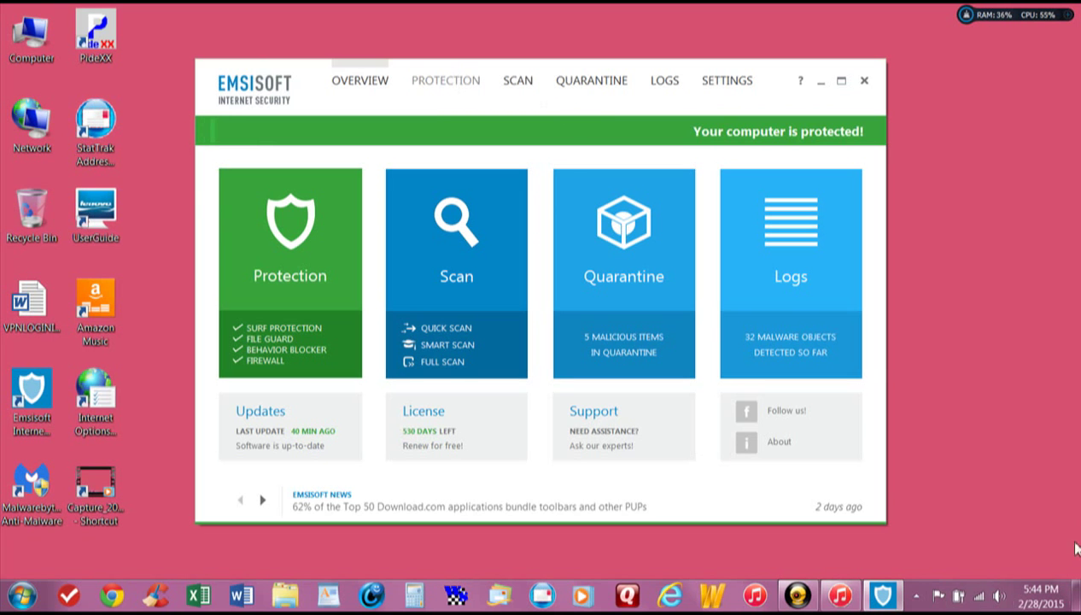
pyautogui.click(915, 595)
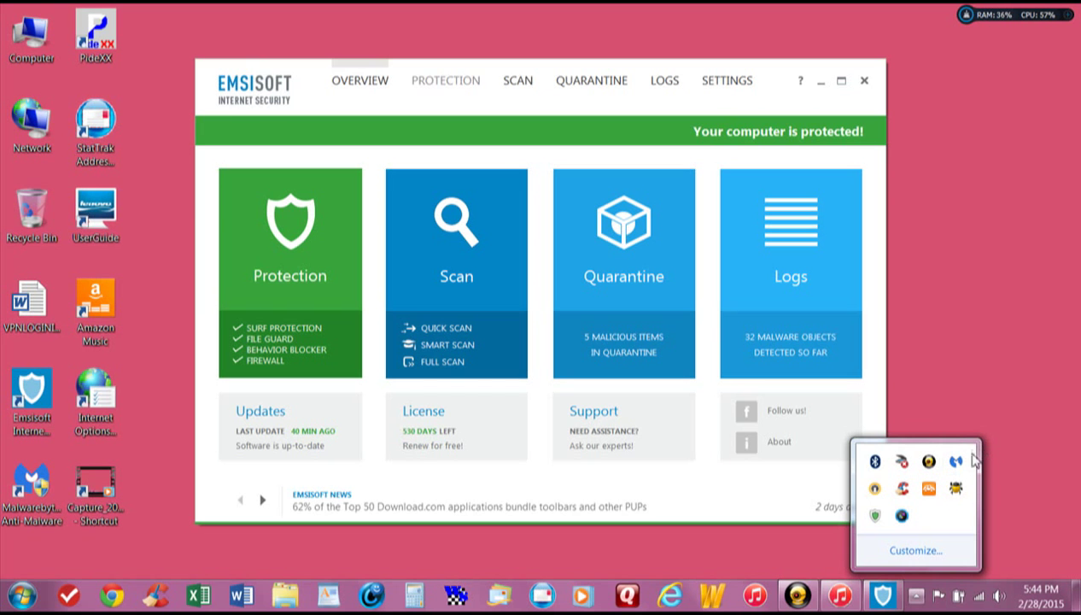
# Dismiss the hidden tray icons list and close the Emsisoft Internet Security window
pyautogui.moveTo(956, 462)
pyautogui.click(972, 391)
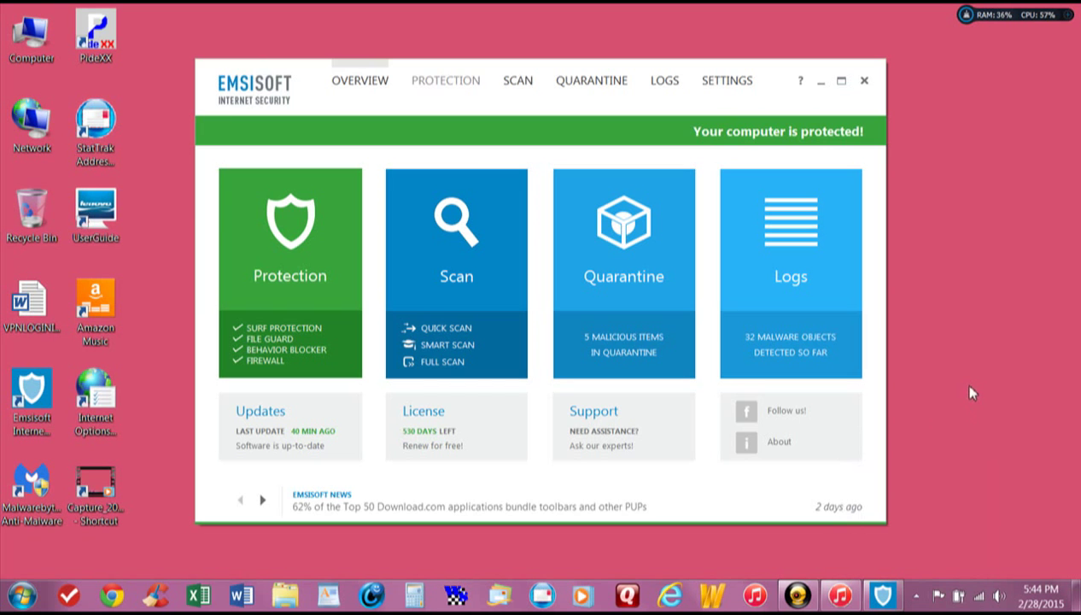
pyautogui.click(864, 80)
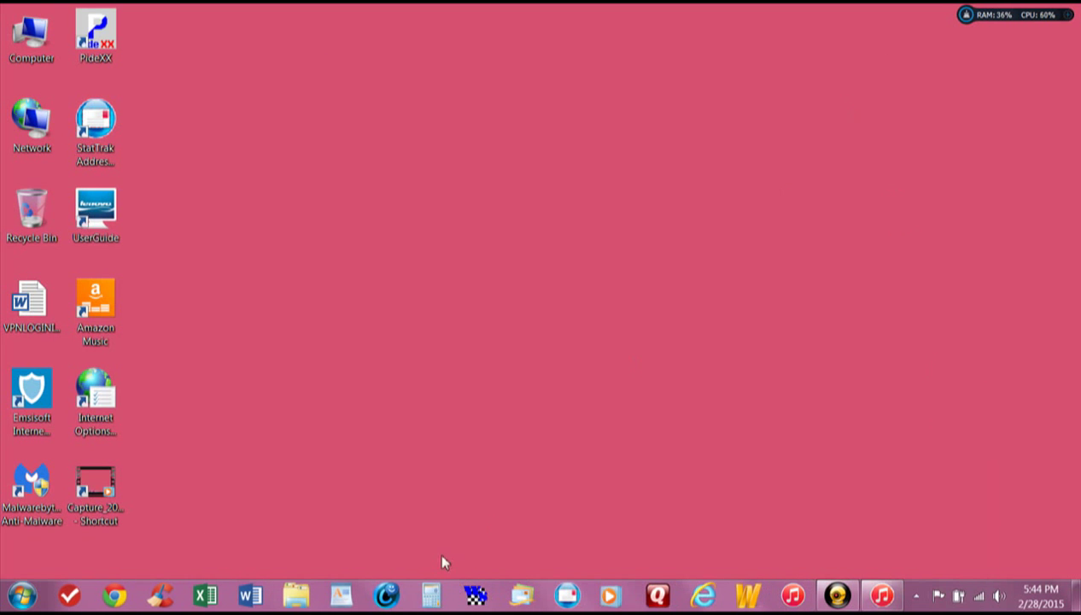
pyautogui.click(386, 596)
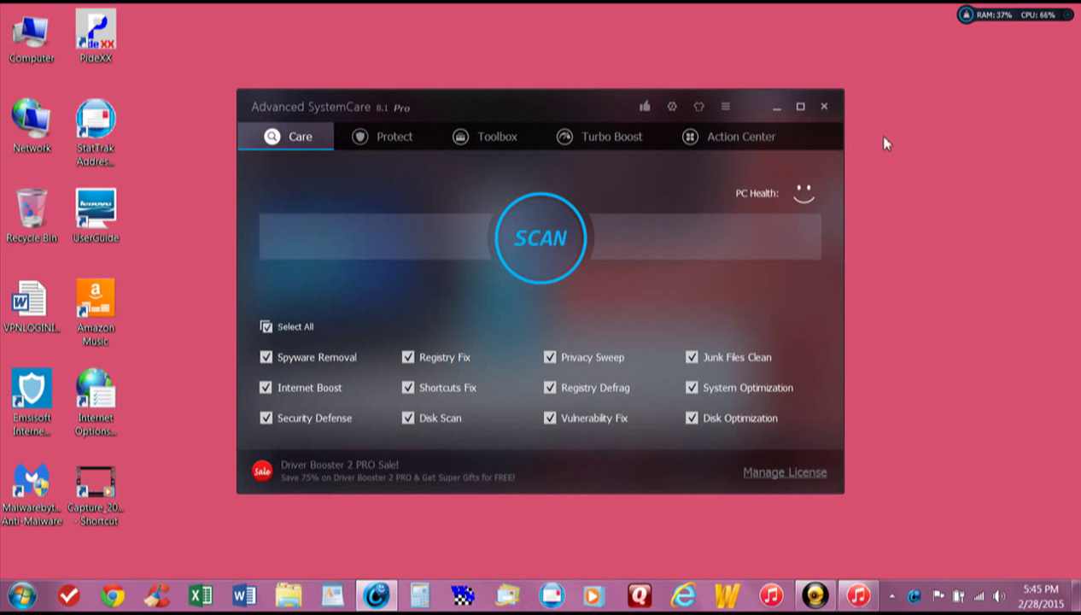
pyautogui.click(497, 143)
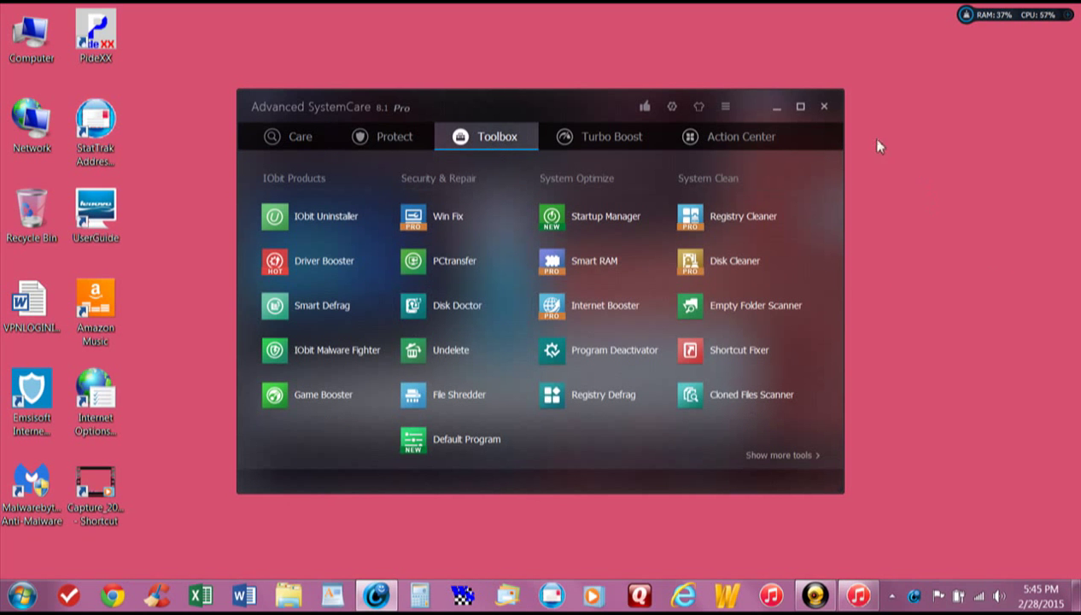
pyautogui.click(824, 105)
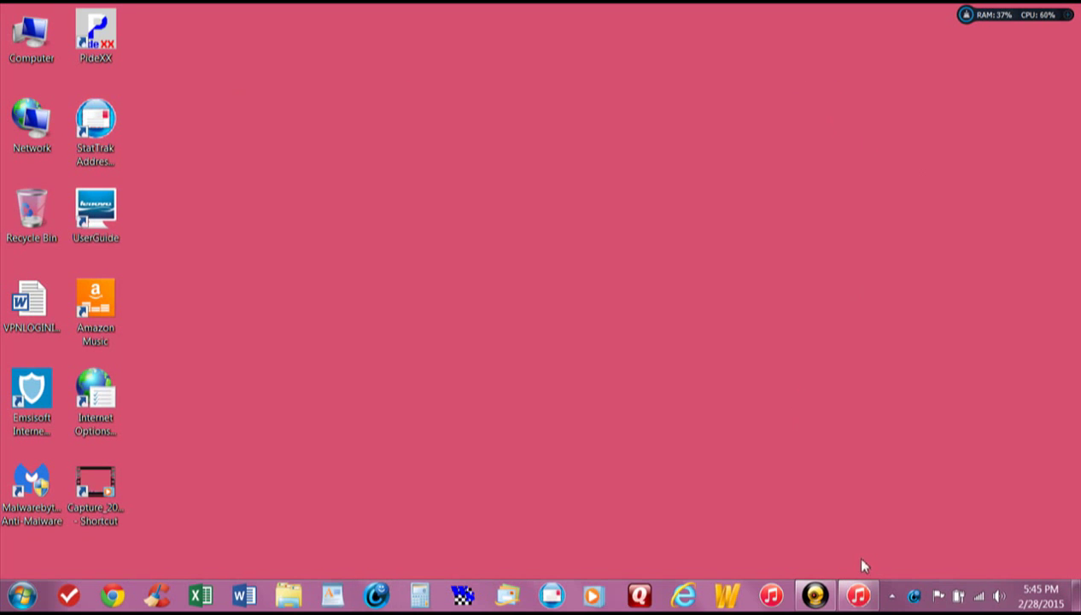
# Bring the Desktop Capture recorder window to the front from the taskbar
pyautogui.moveTo(869, 595)
pyautogui.click(822, 589)
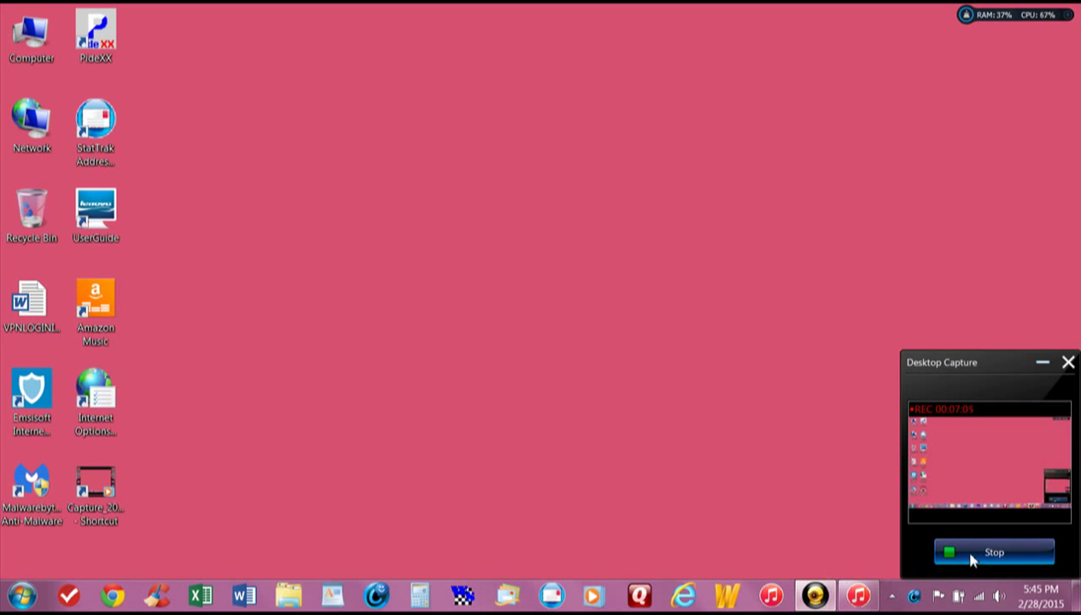